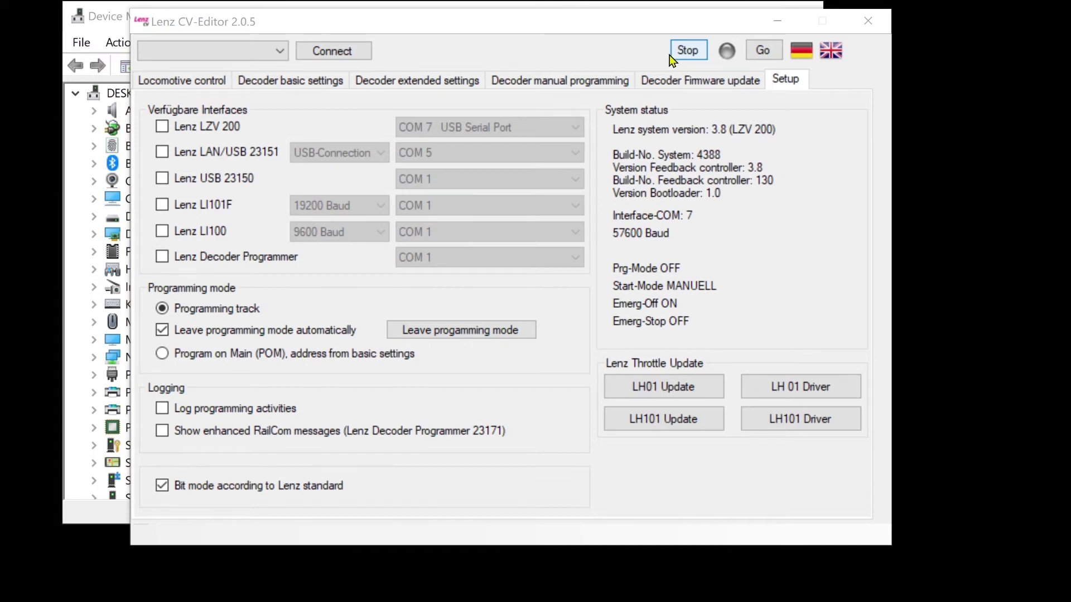
Switch to Device Manager and find the USB Serial Port's COM number under Ports (COM & LPT)
left_click_drag(562, 22, 567, 38)
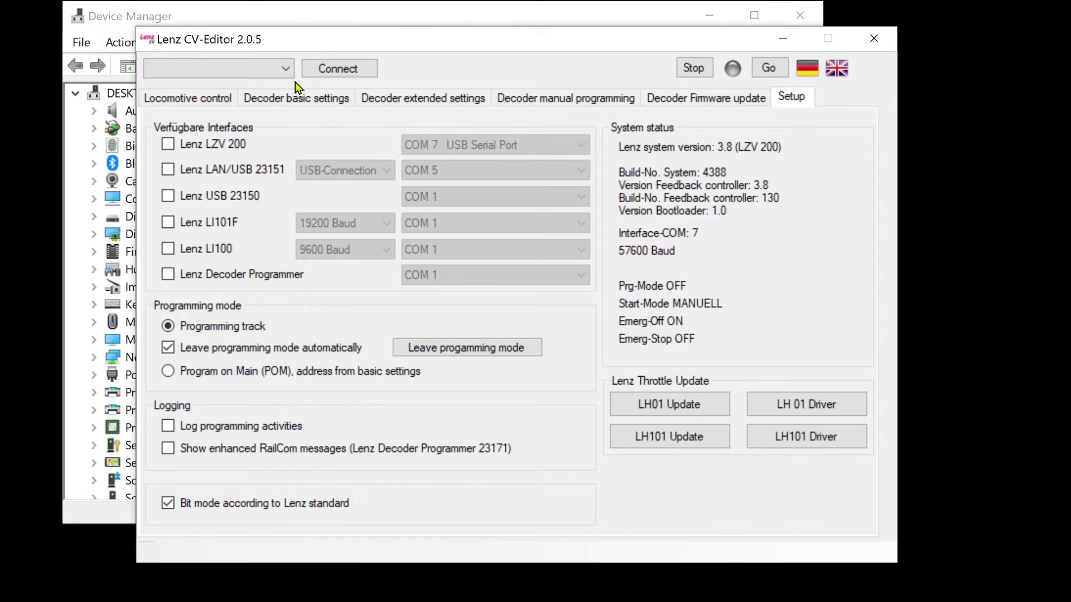
left_click(469, 12)
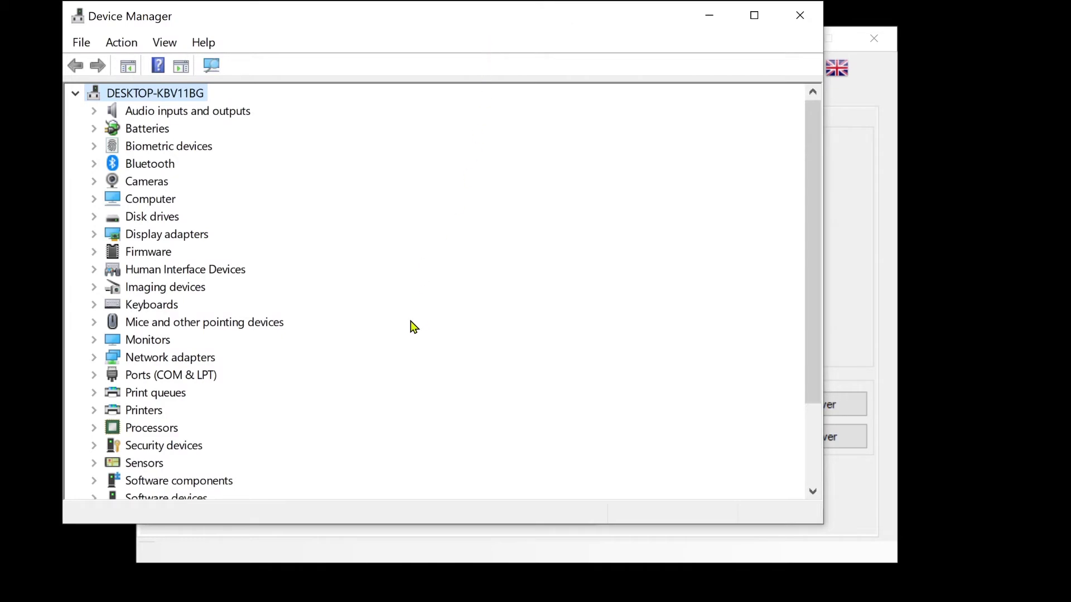
scroll(414, 327, "down", 1)
scroll(414, 328, "up", 1)
scroll(413, 328, "down", 3)
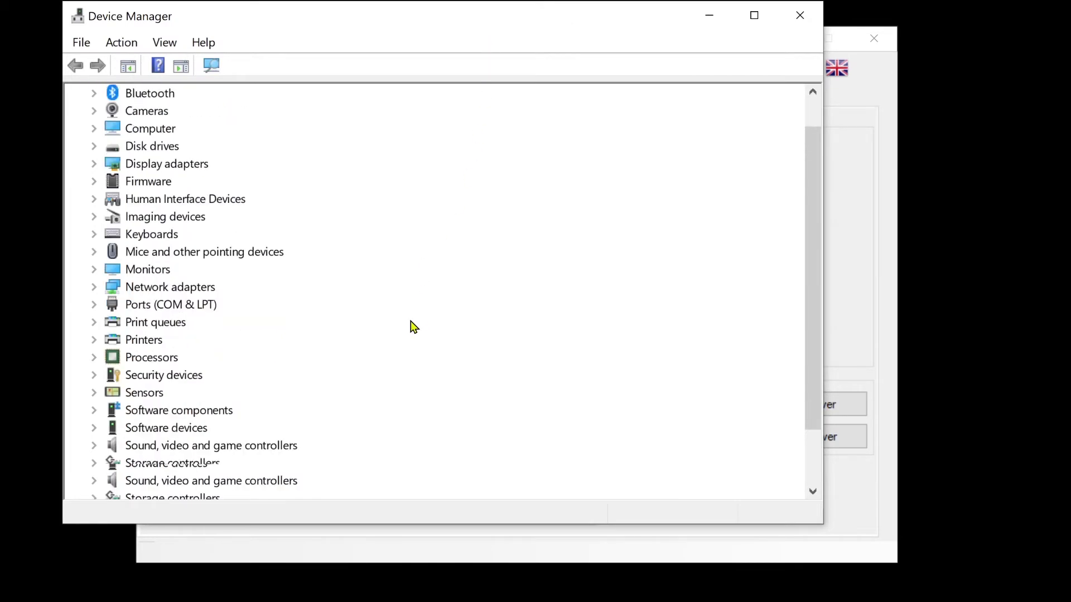
scroll(414, 327, "up", 1)
scroll(414, 327, "down", 1)
scroll(414, 327, "up", 2)
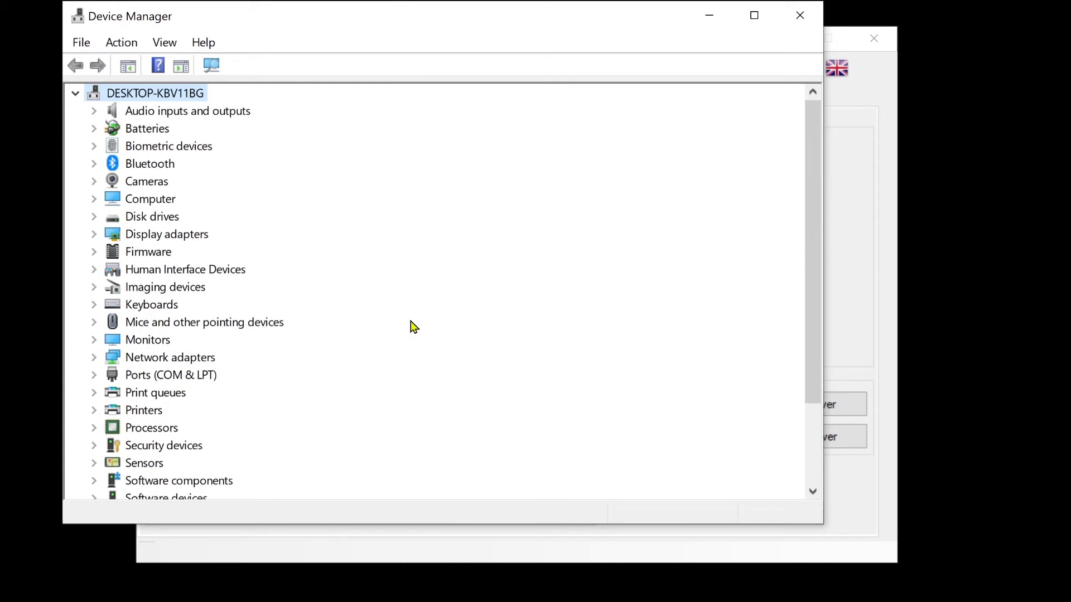
scroll(414, 327, "down", 1)
scroll(414, 328, "down", 1)
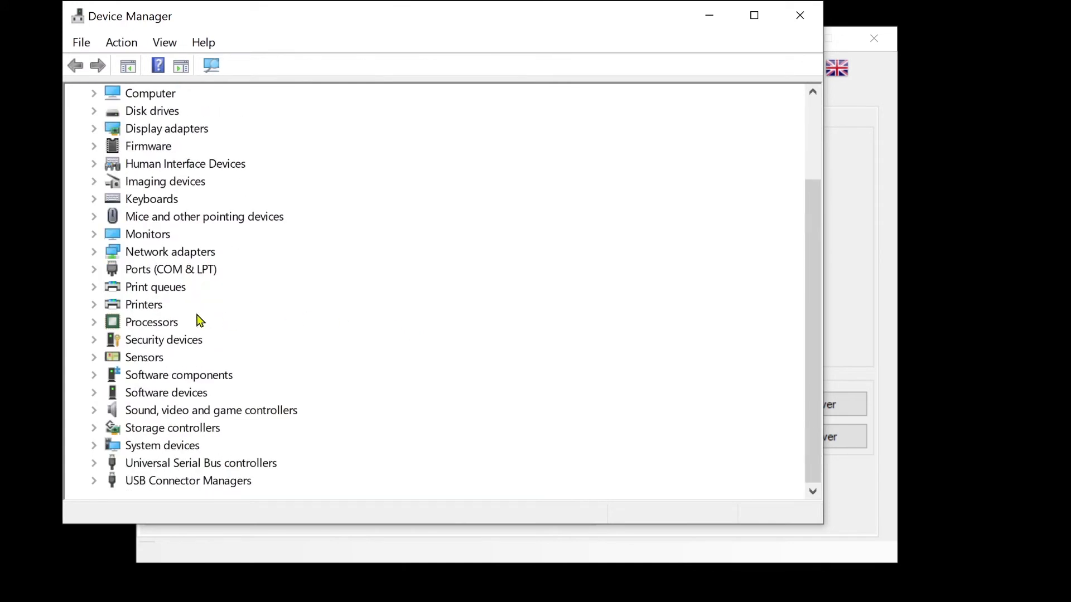
left_click(94, 269)
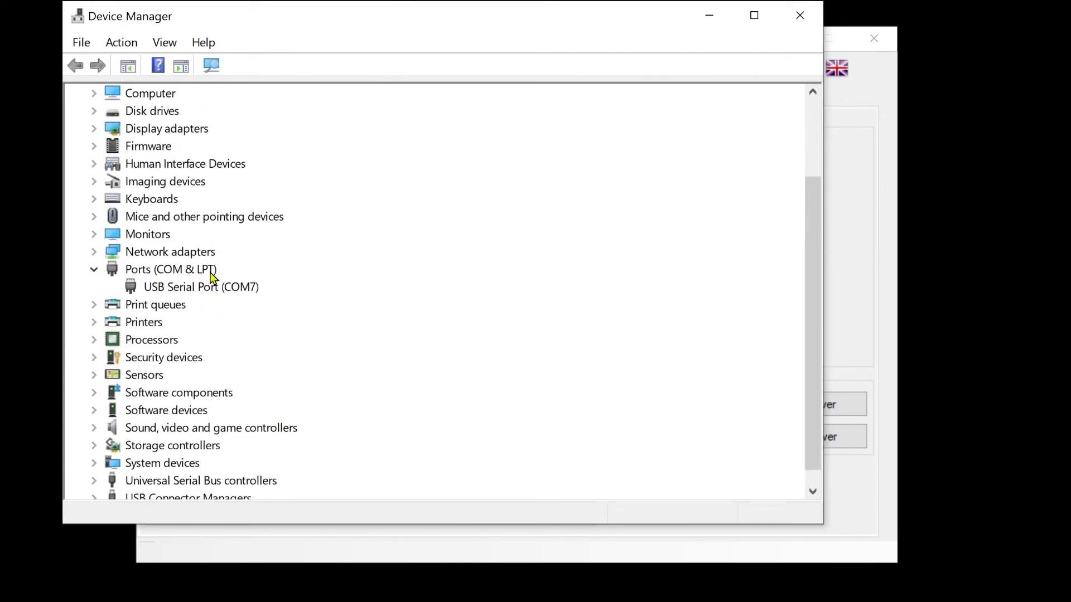
left_click(195, 290)
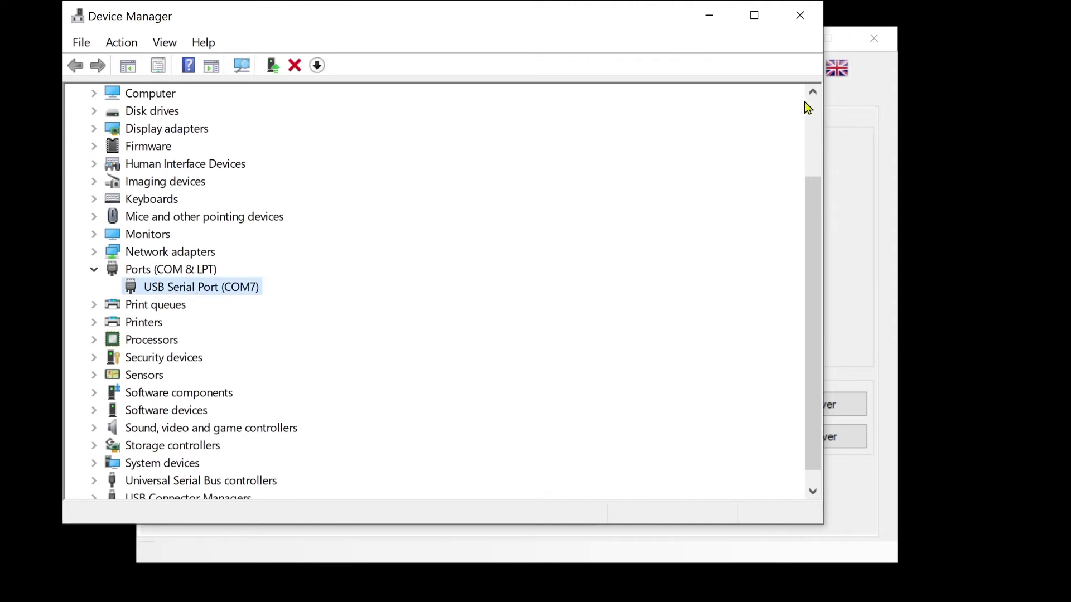
Switch to Lenz CV-Editor and enable the Lenz LZV 200 interface on COM 7 USB Serial Port
left_click(895, 207)
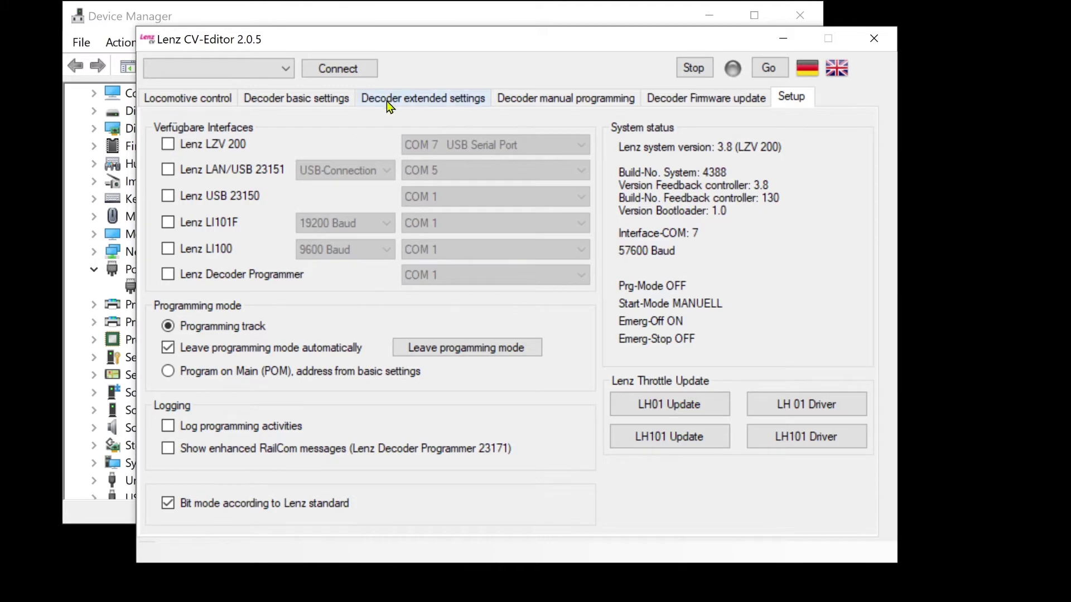
left_click(286, 68)
left_click(286, 68)
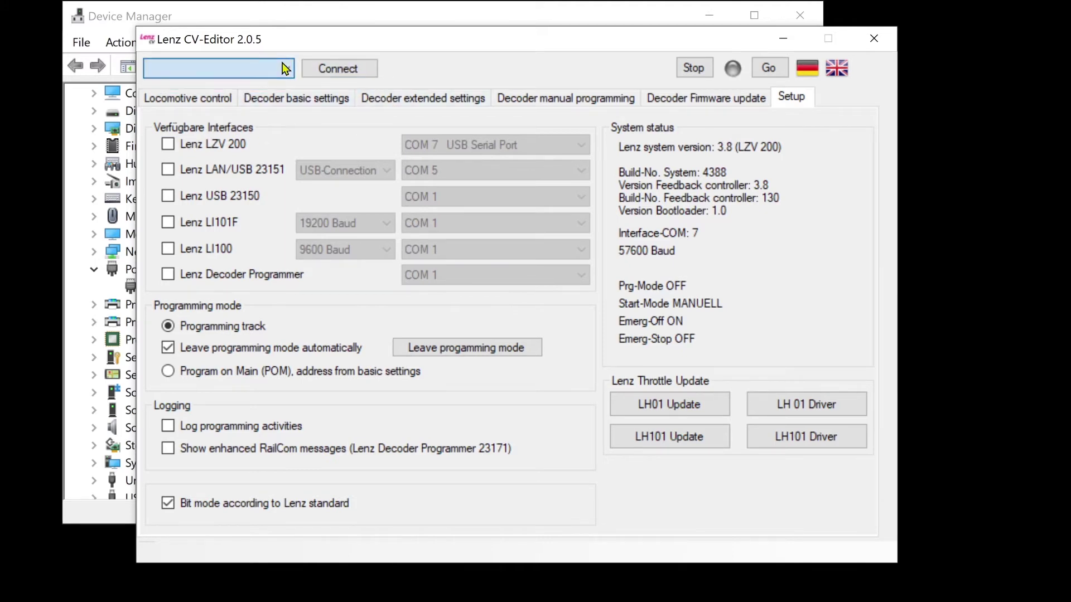
left_click(167, 145)
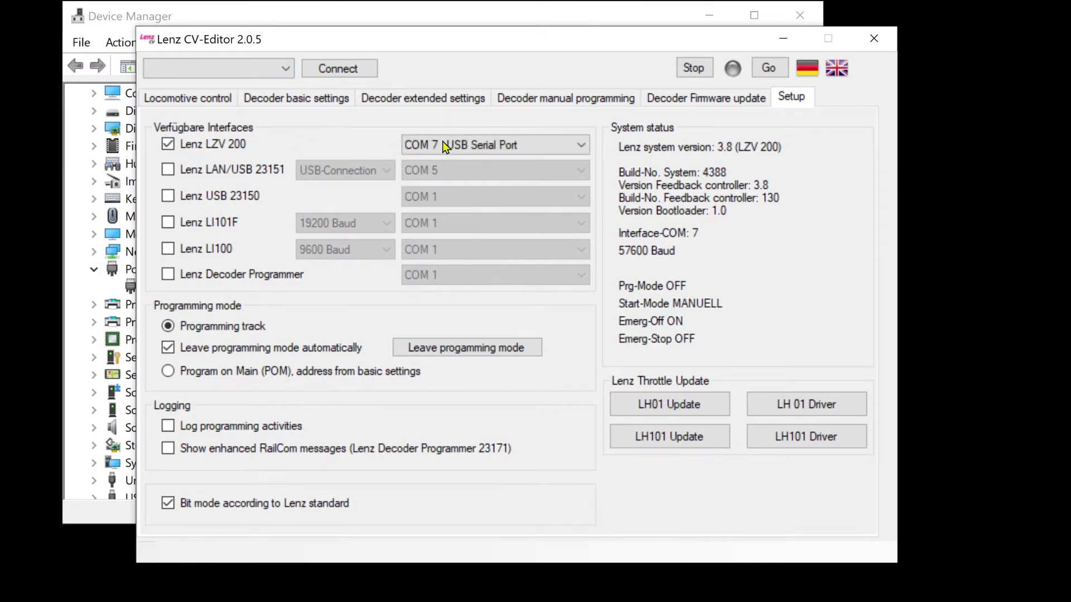
left_click(526, 143)
left_click_drag(582, 185, 581, 155)
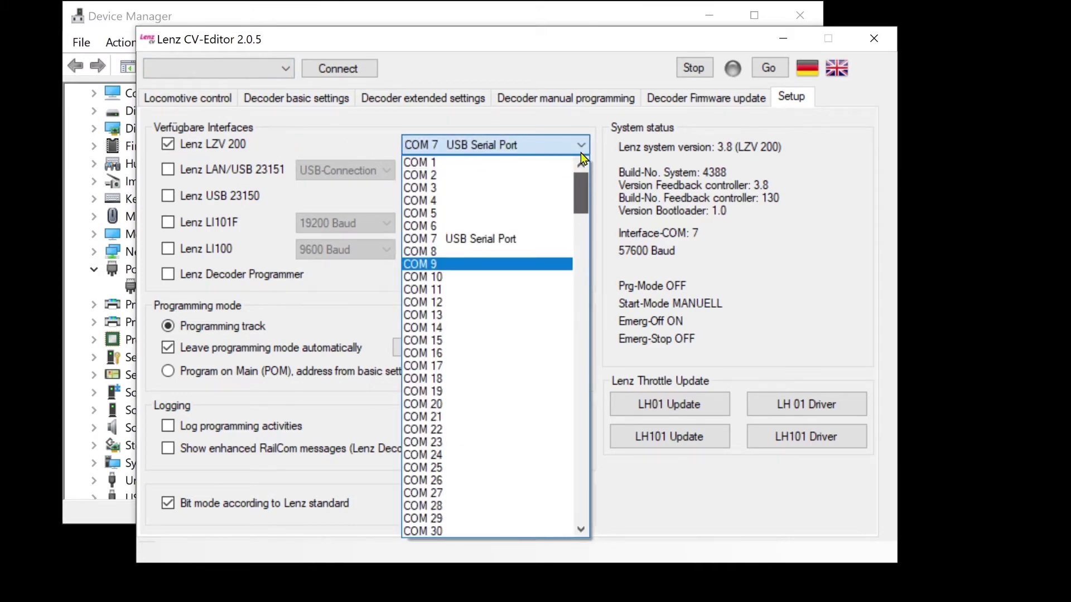
left_click(501, 239)
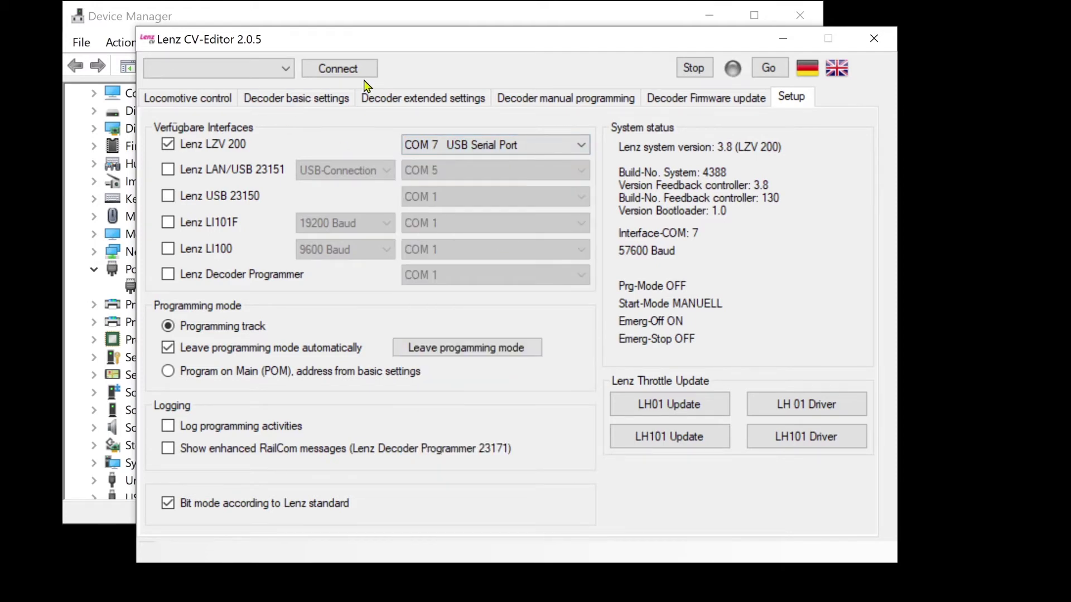
Choose Lenz LZV 200 as the active interface and connect to it
left_click(286, 69)
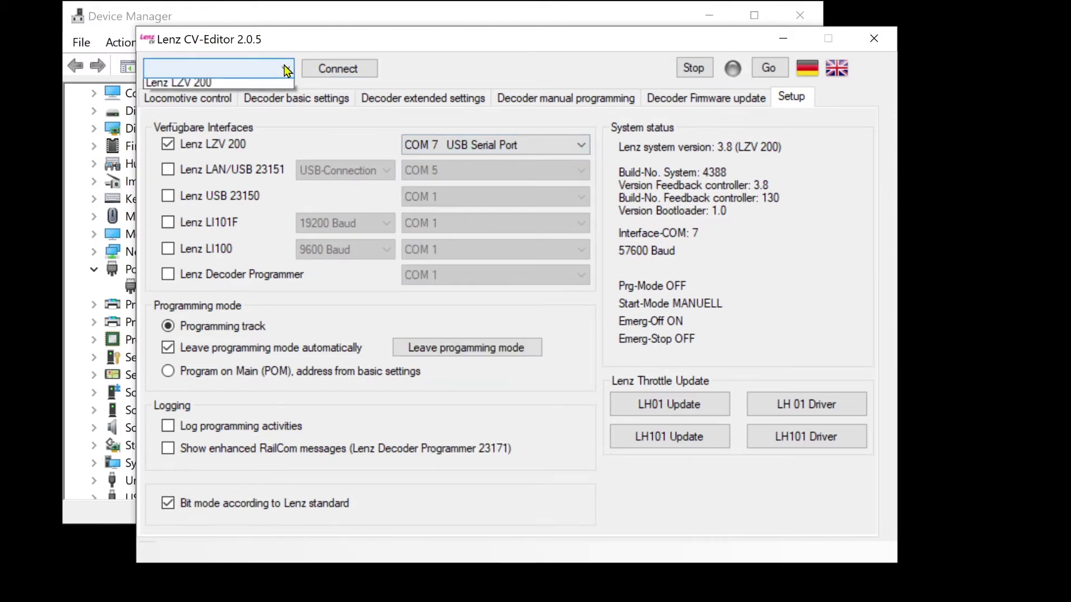
left_click(263, 88)
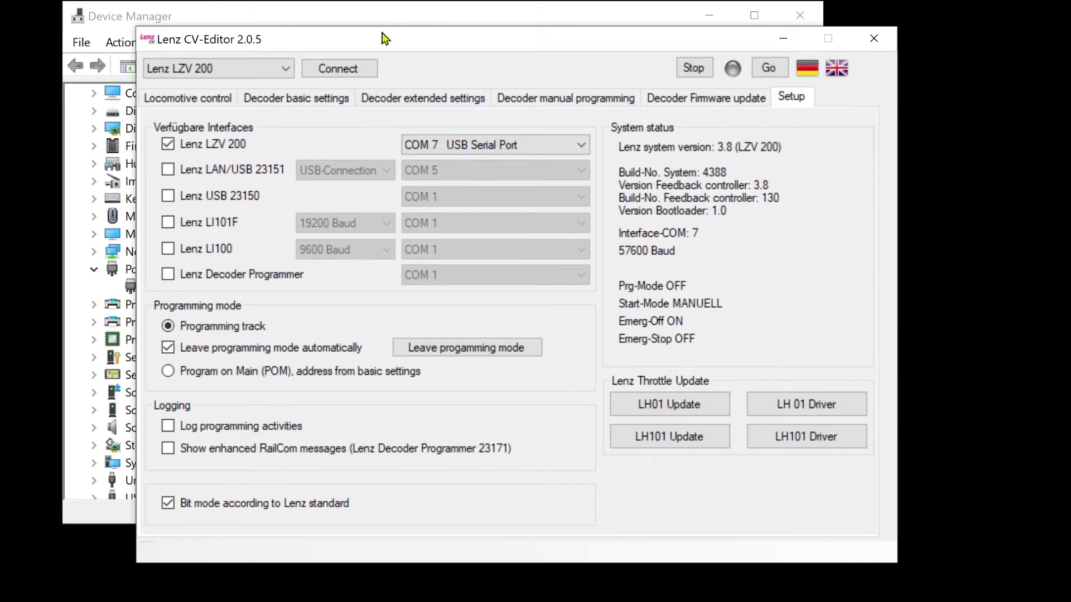
left_click(347, 68)
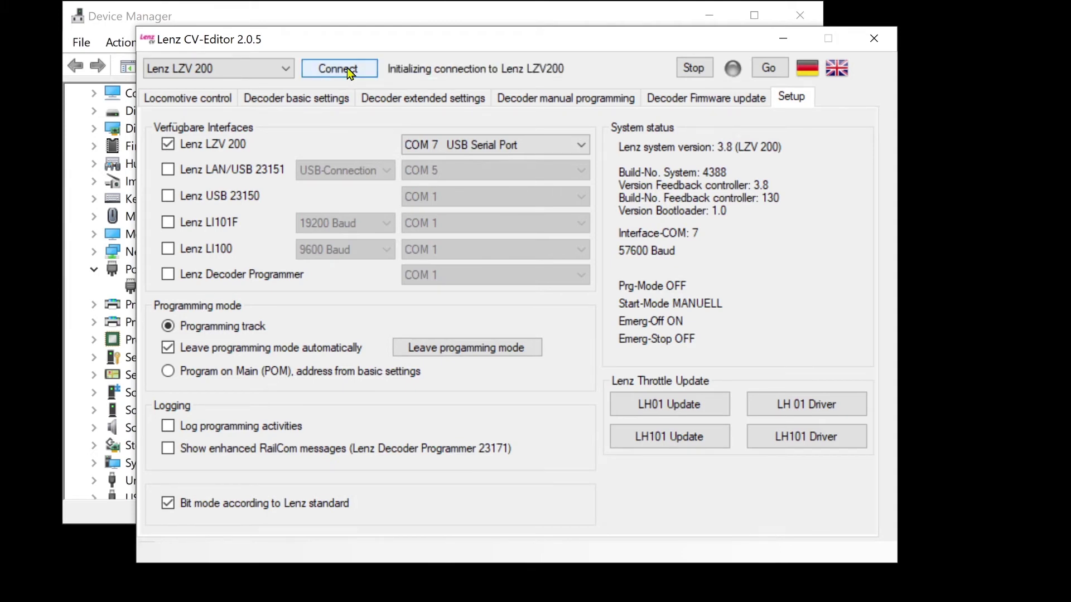
Stop the connected command station and set it back to Go
left_click(695, 68)
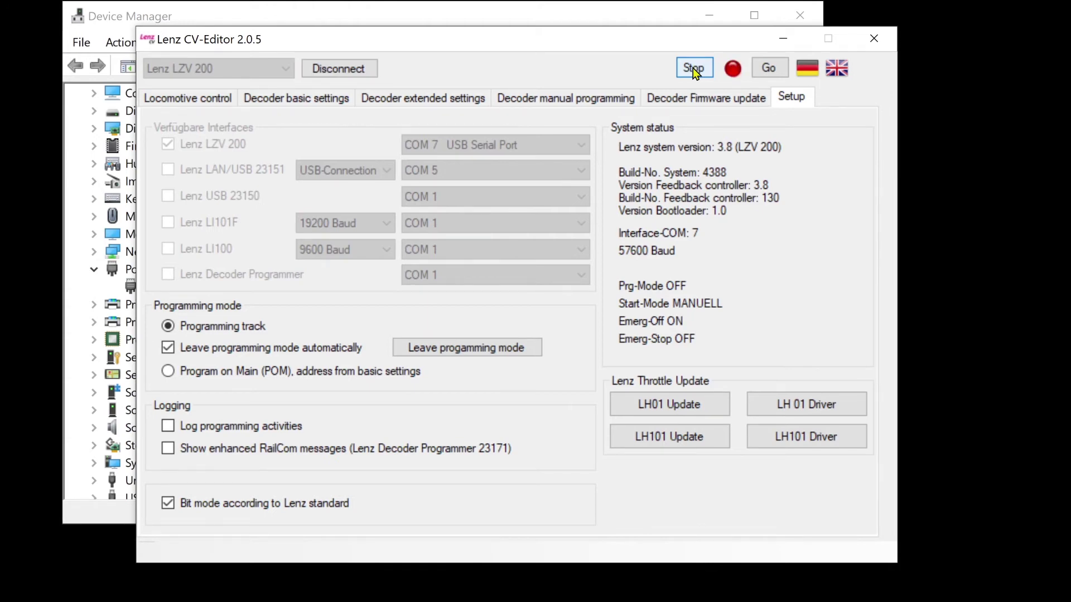
mouse_move(738, 70)
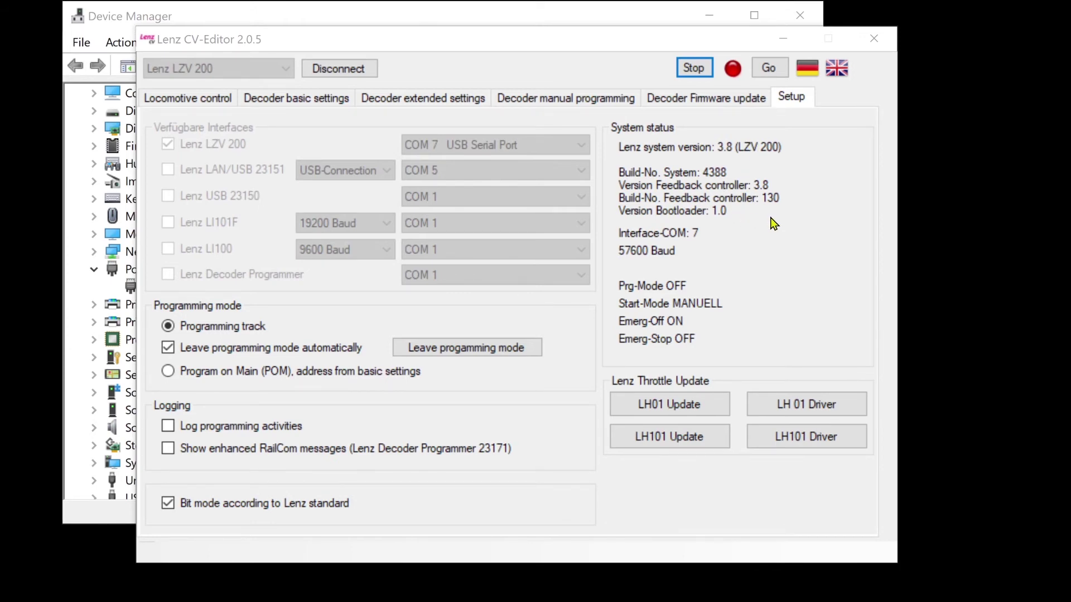
left_click(769, 69)
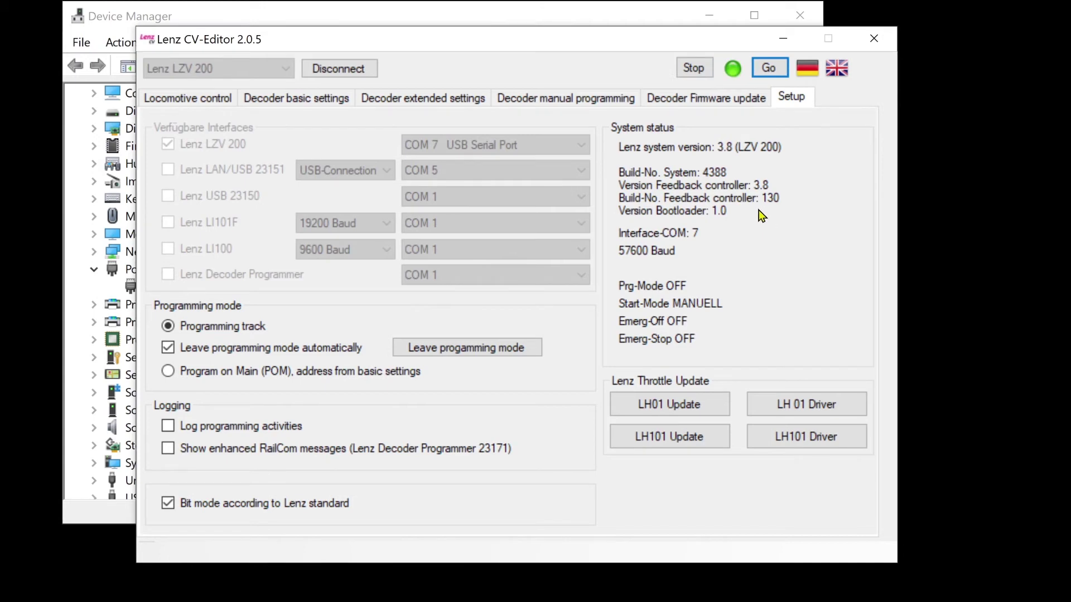
Control the locomotive at address 3, running it up to speed step 15 and back down to 0
left_click(200, 101)
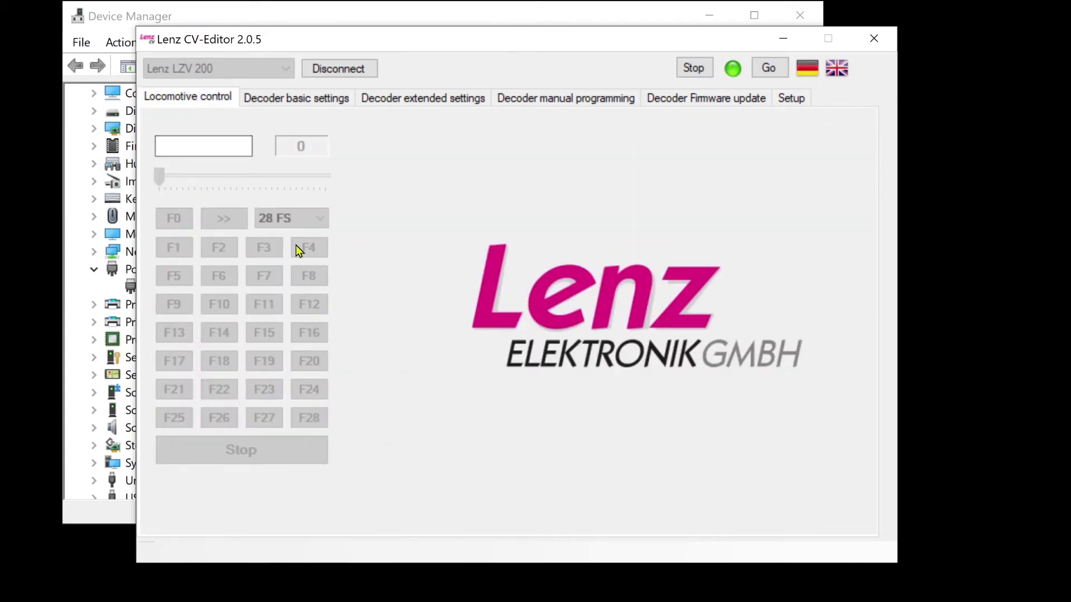
left_click(203, 144)
type("3")
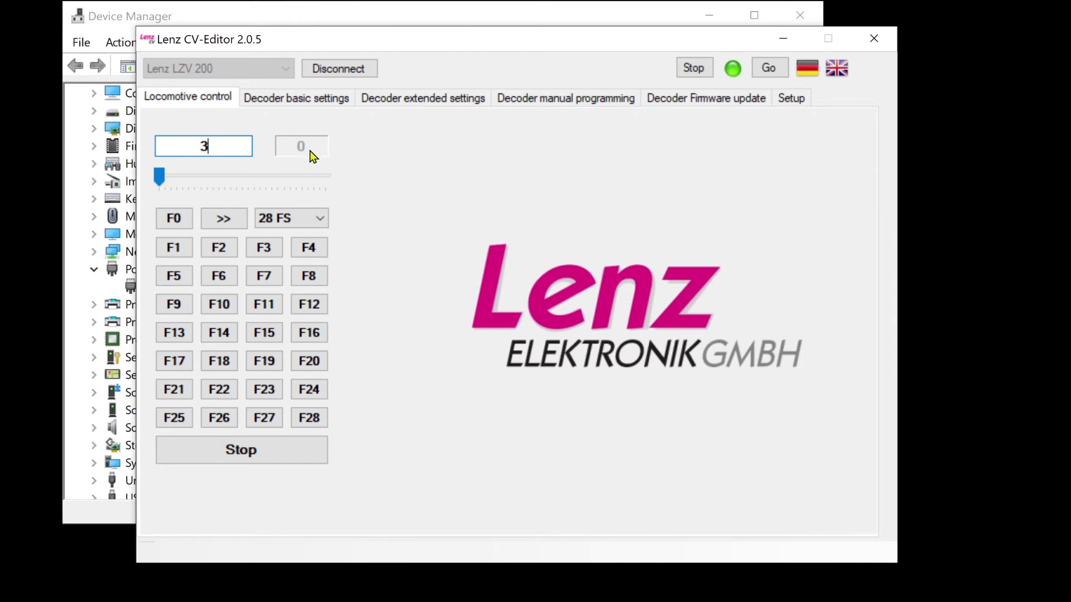
left_click_drag(159, 176, 250, 174)
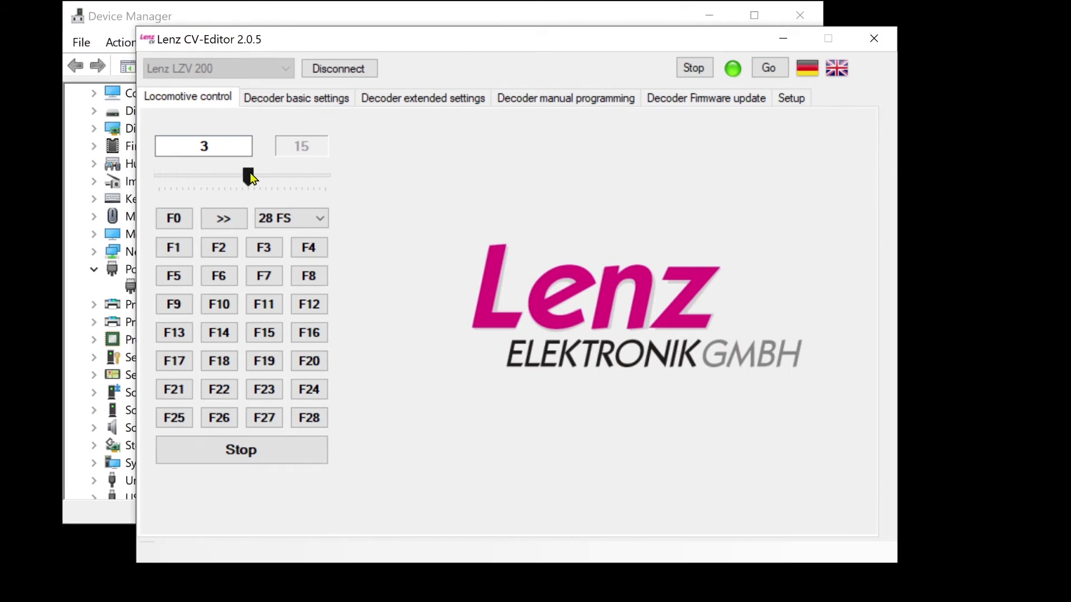
left_click_drag(250, 178, 140, 172)
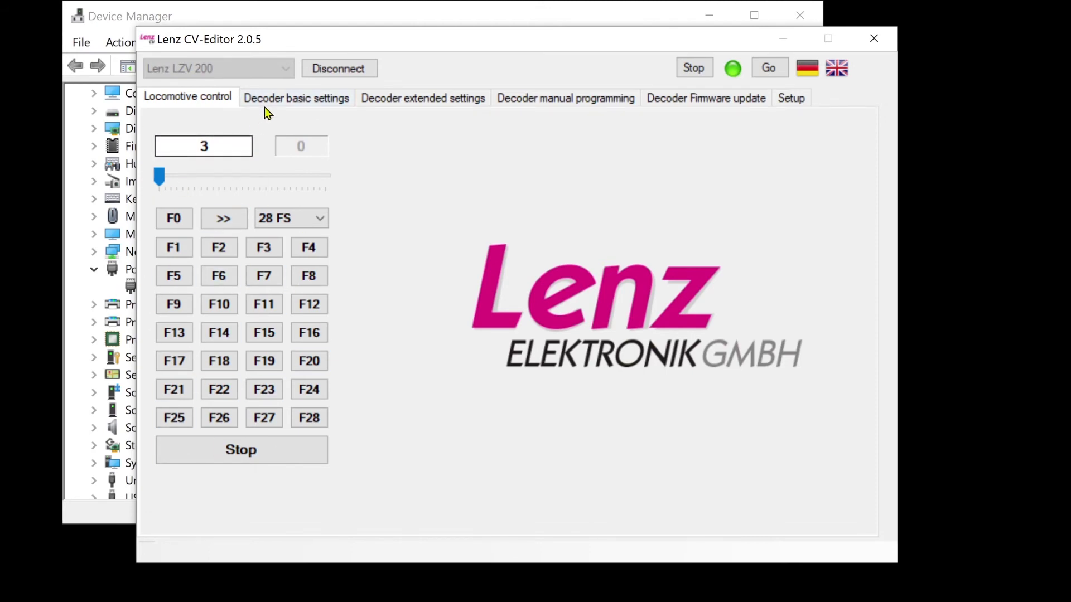
Read the complete set of decoder basic settings from the programming track
left_click(297, 105)
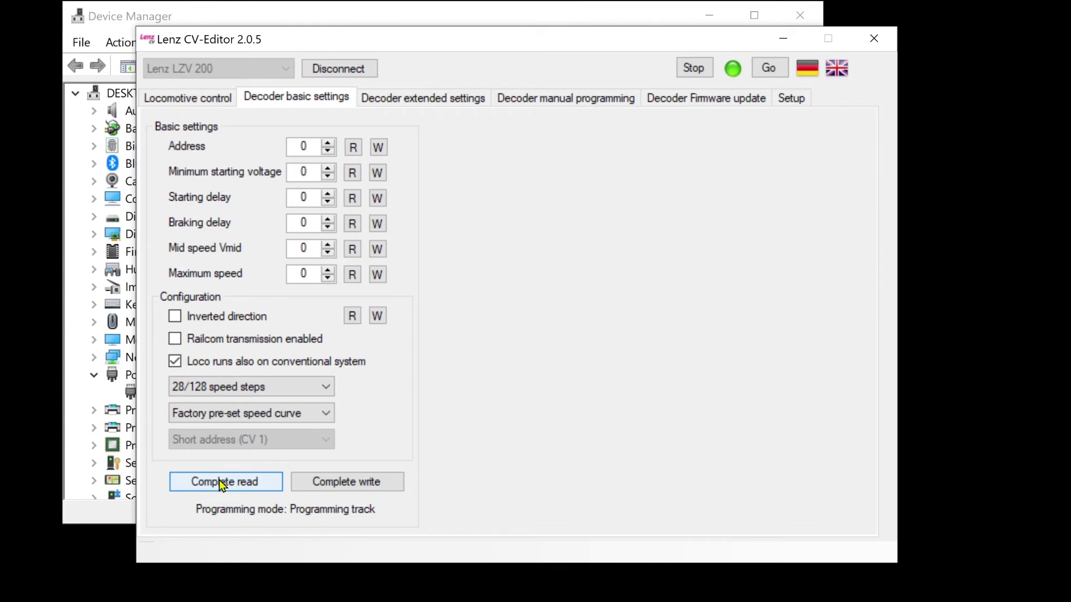
left_click(219, 480)
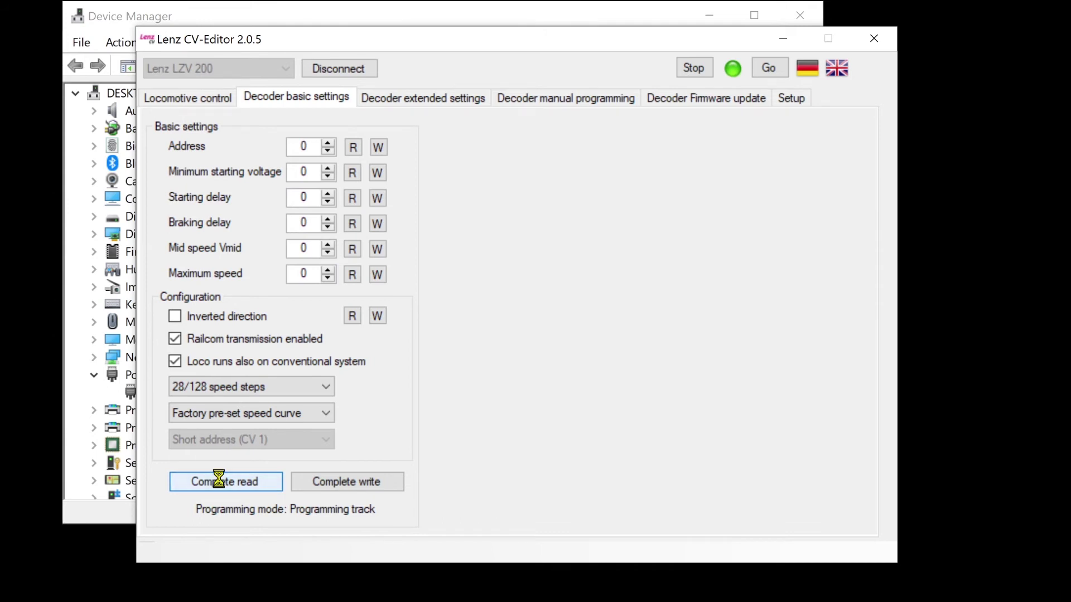
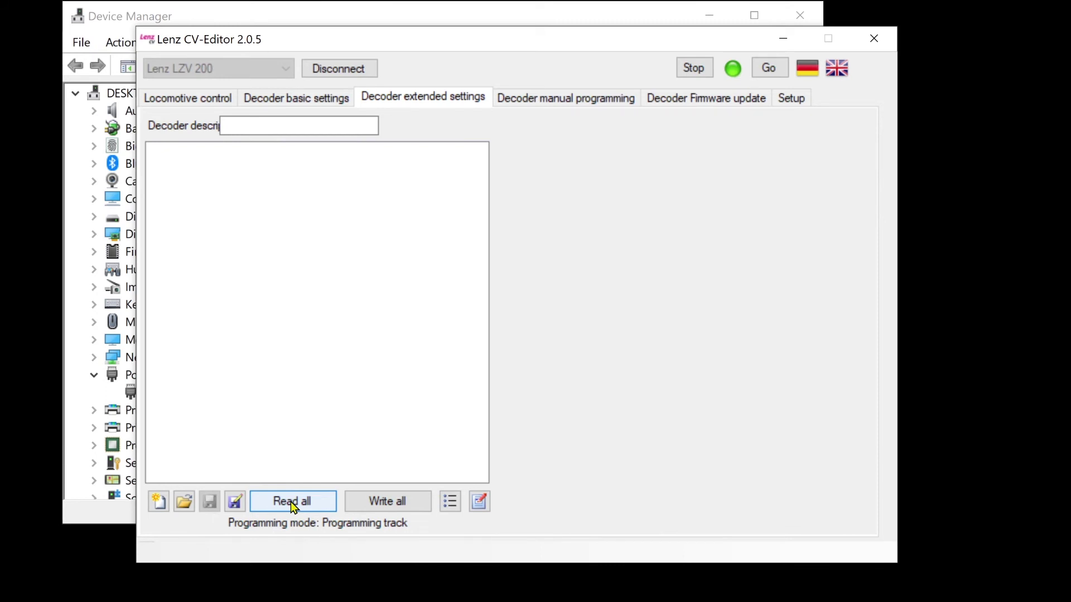
Show the decoder extended settings as a CV table and start reading all of them
left_click(239, 123)
left_click(450, 501)
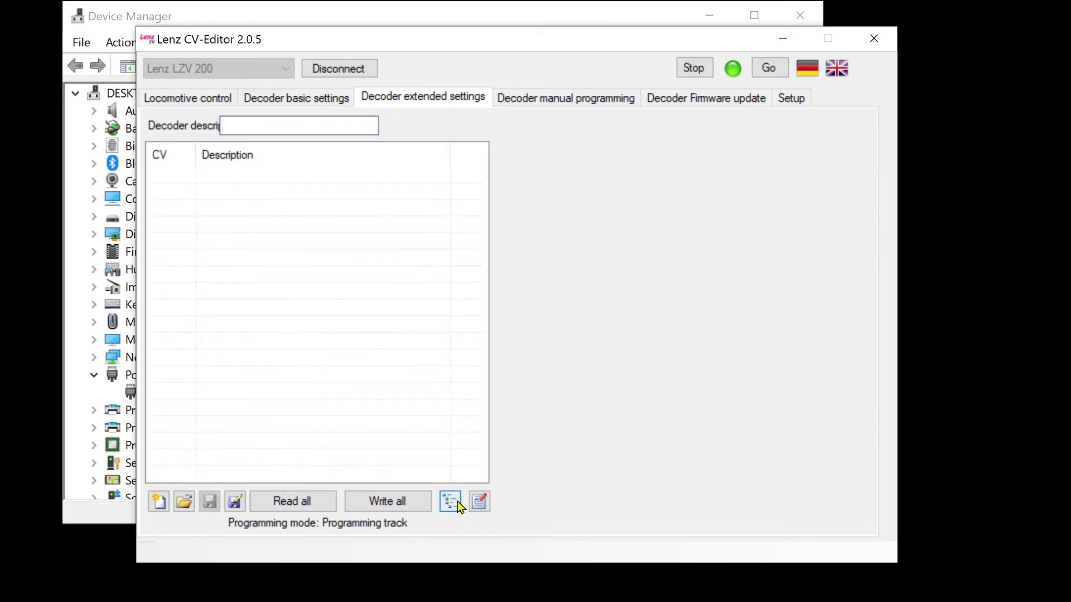
left_click(304, 506)
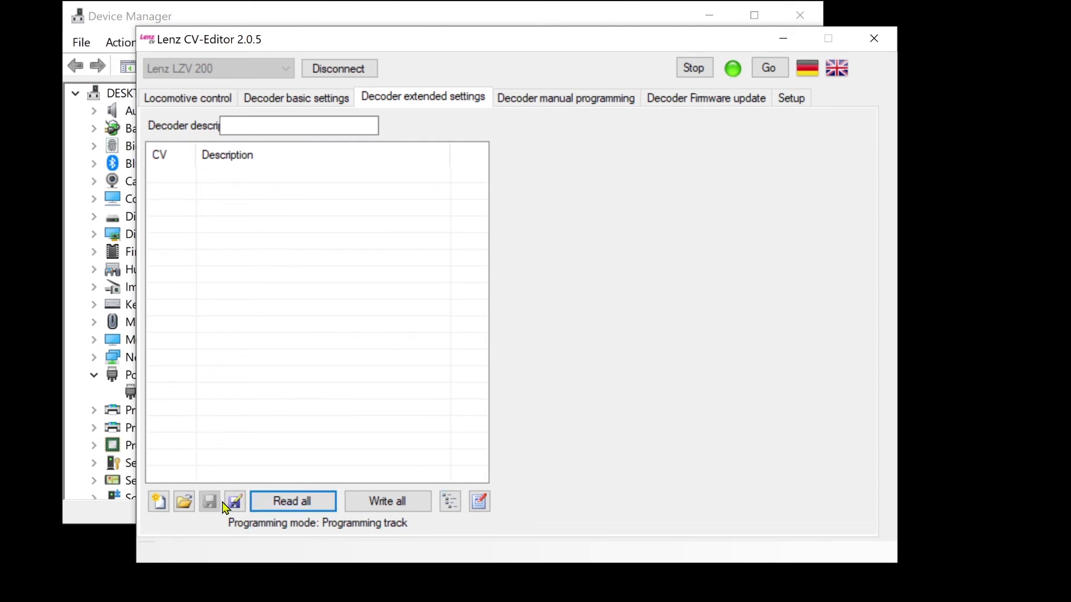
left_click(185, 502)
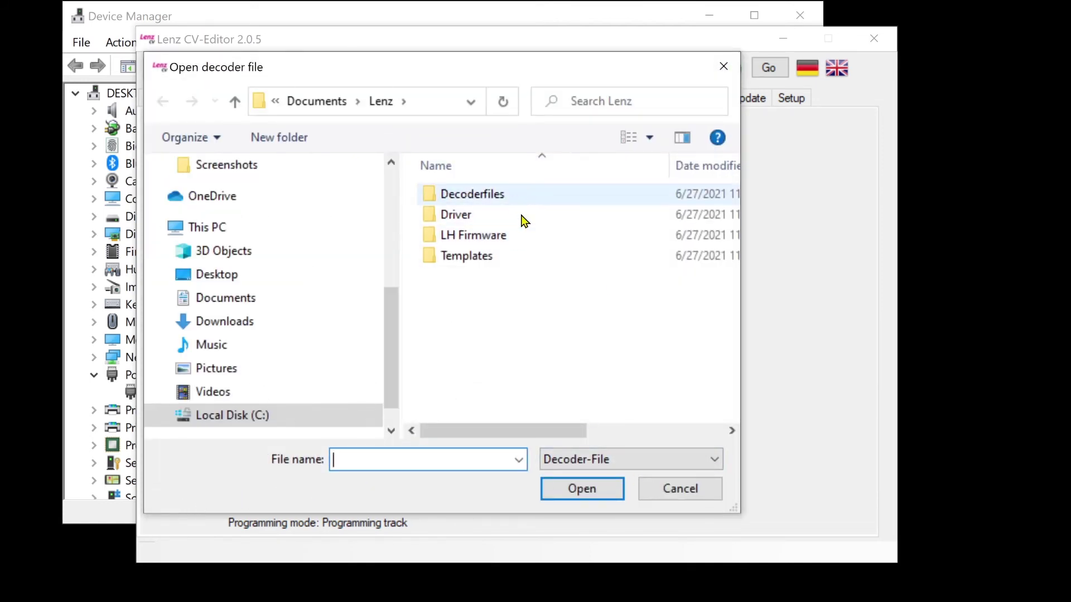
double_click(524, 243)
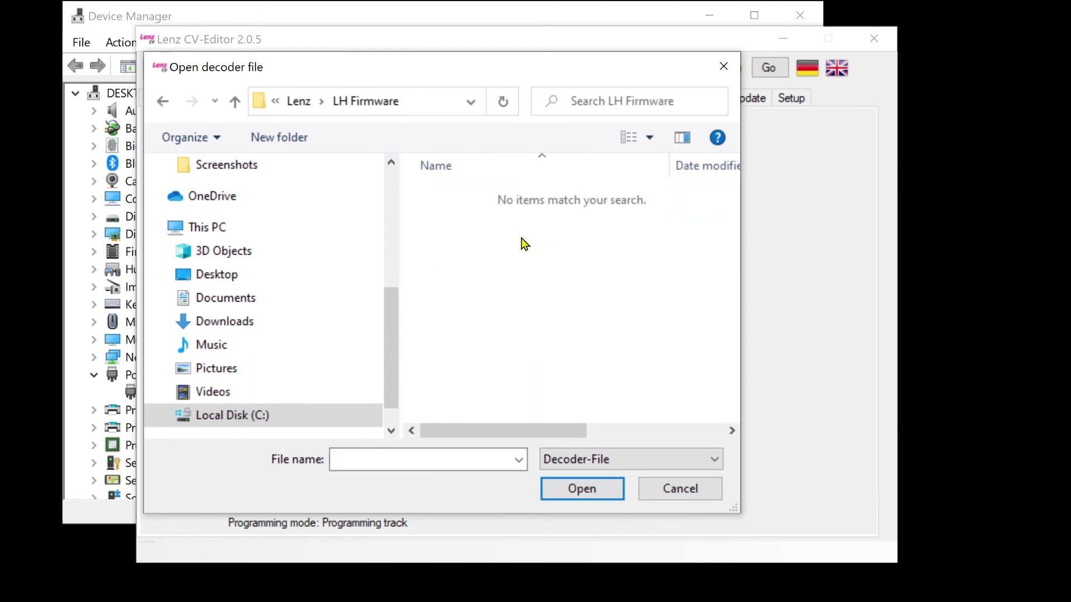
left_click(298, 101)
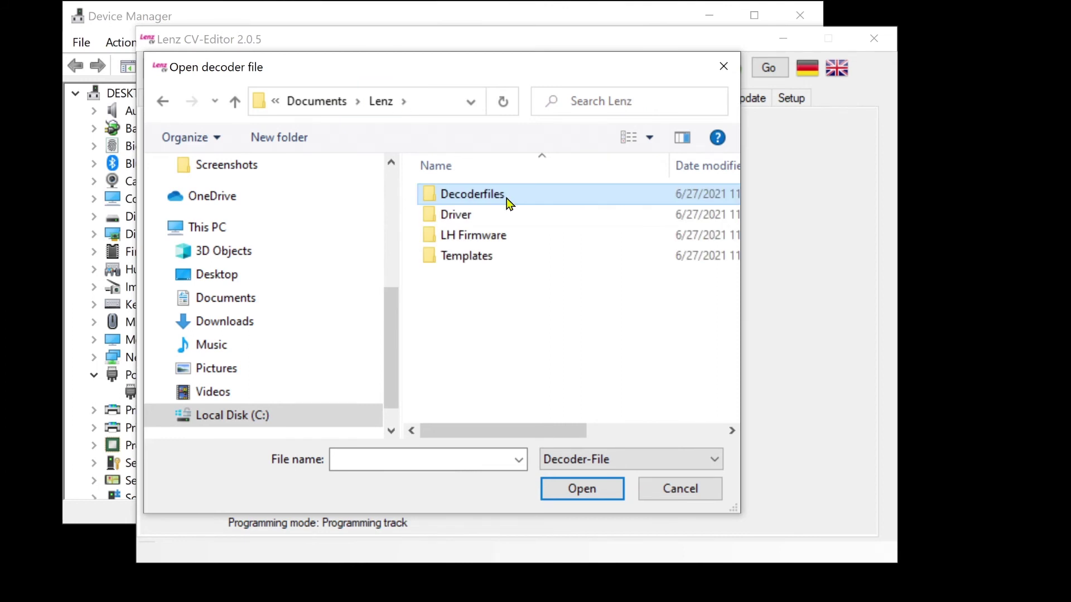
key("alt+Left")
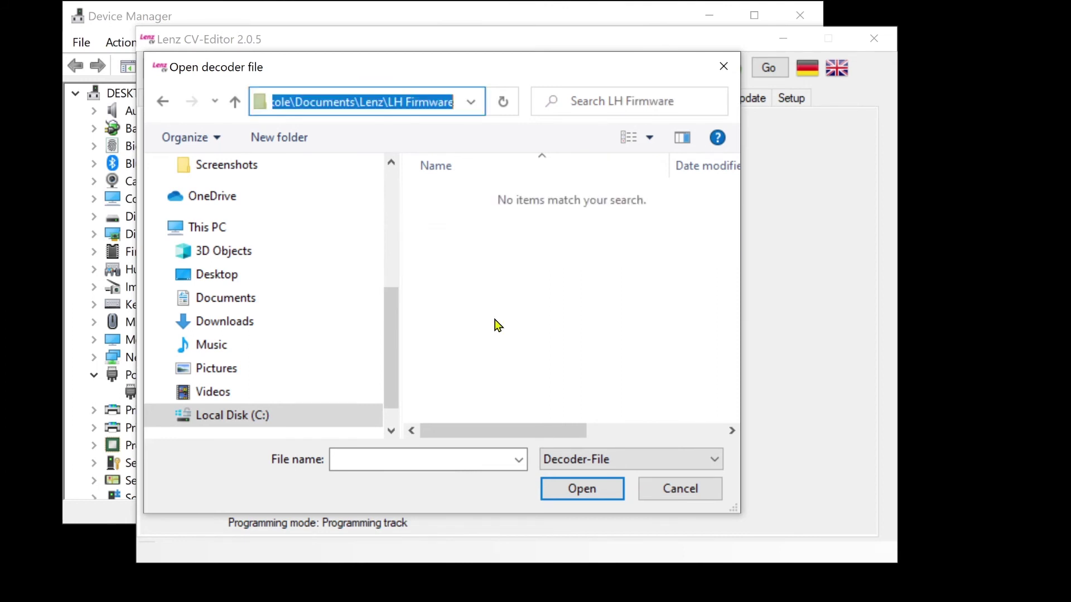
left_click(678, 489)
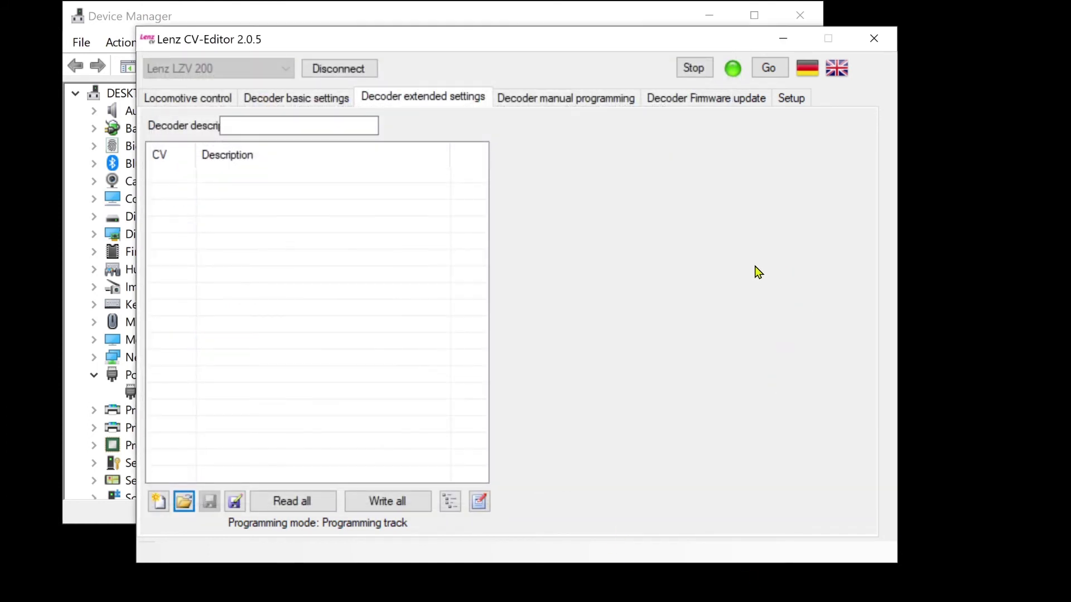
Read CV 1 on the programming track with manual decoder programming, and show the decoder firmware update page
left_click(566, 99)
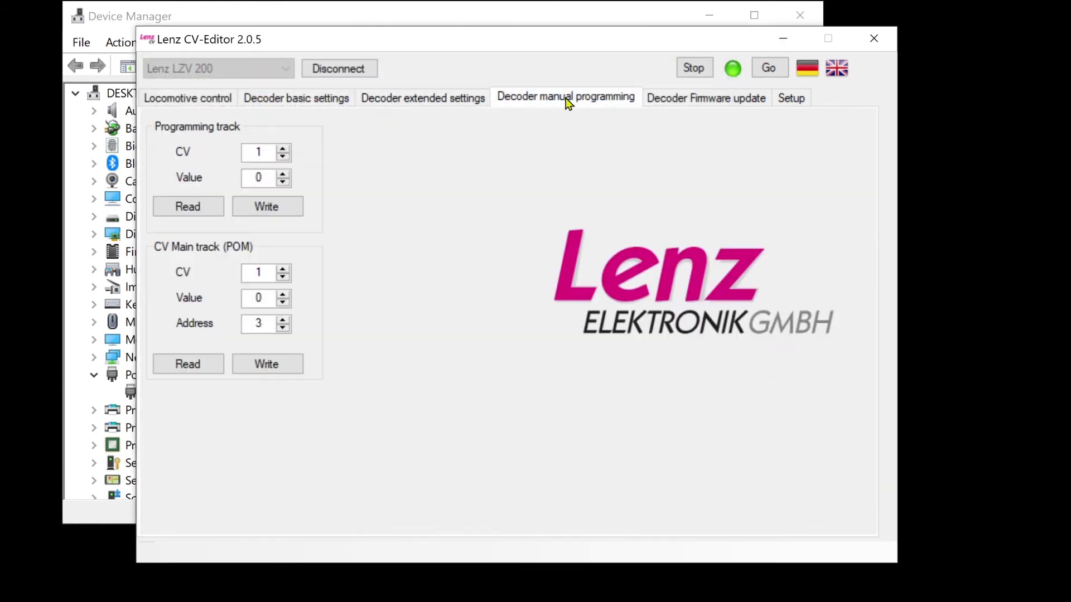
left_click(195, 207)
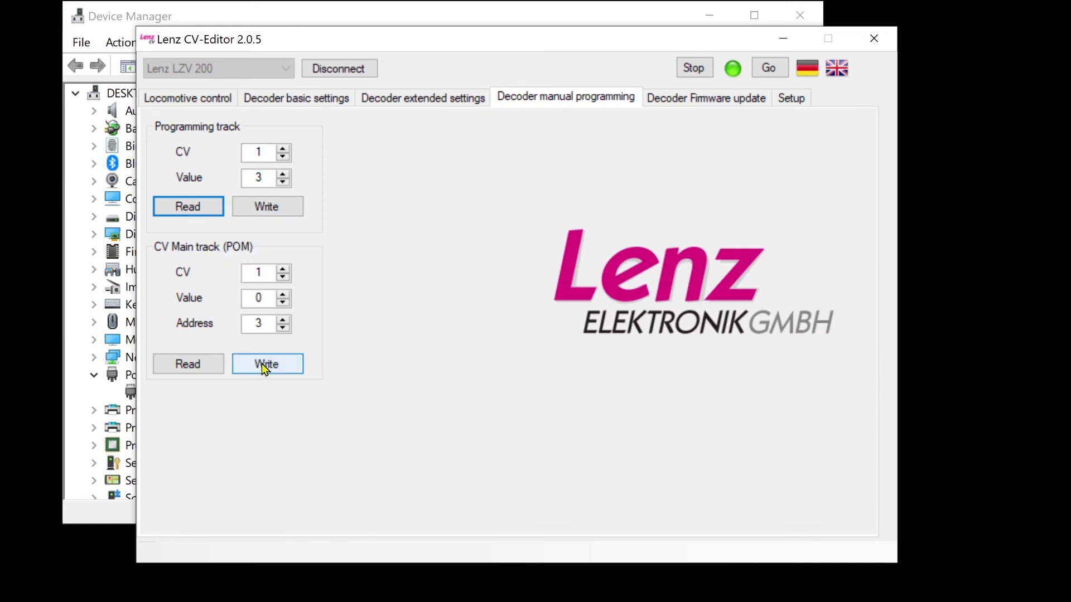
left_click(709, 101)
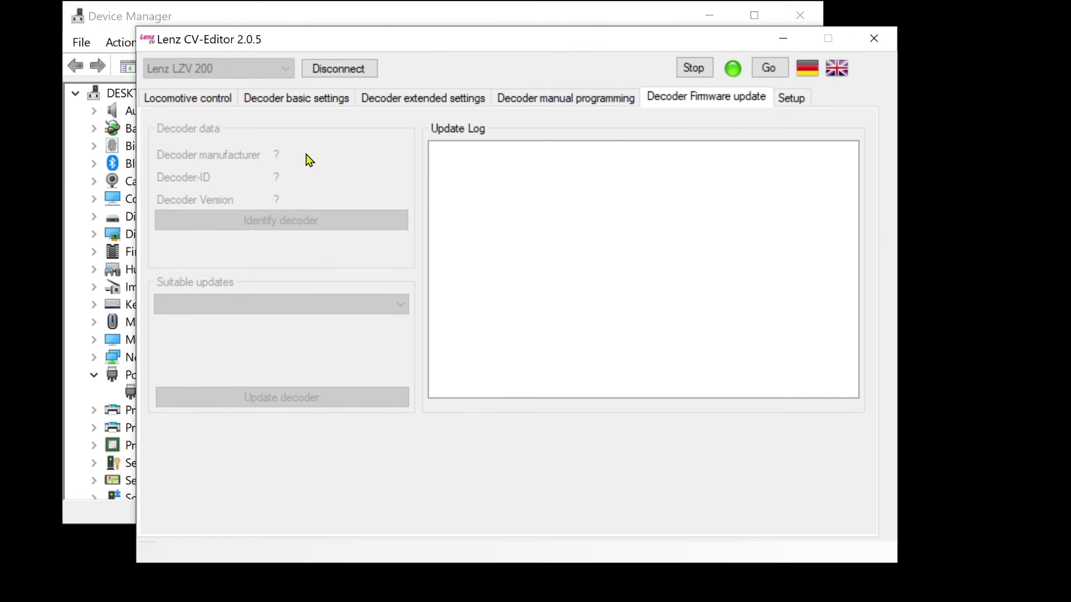
Show the setup page, and look through the Lenz folders Templates, LH Firmware, Driver and Decoderfiles for a decoder file without opening one
left_click(804, 103)
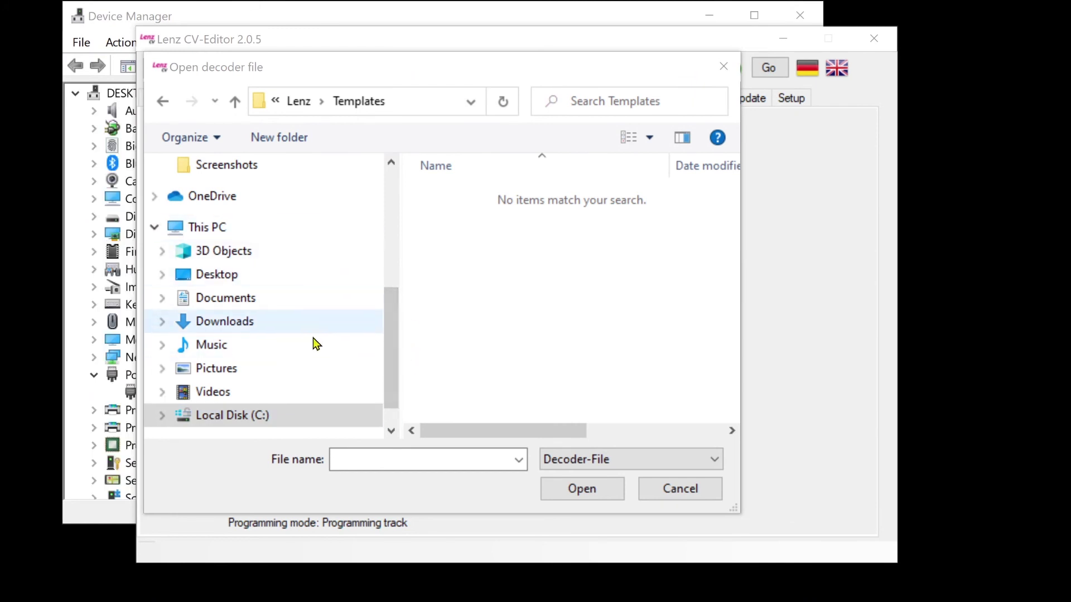
left_click(297, 102)
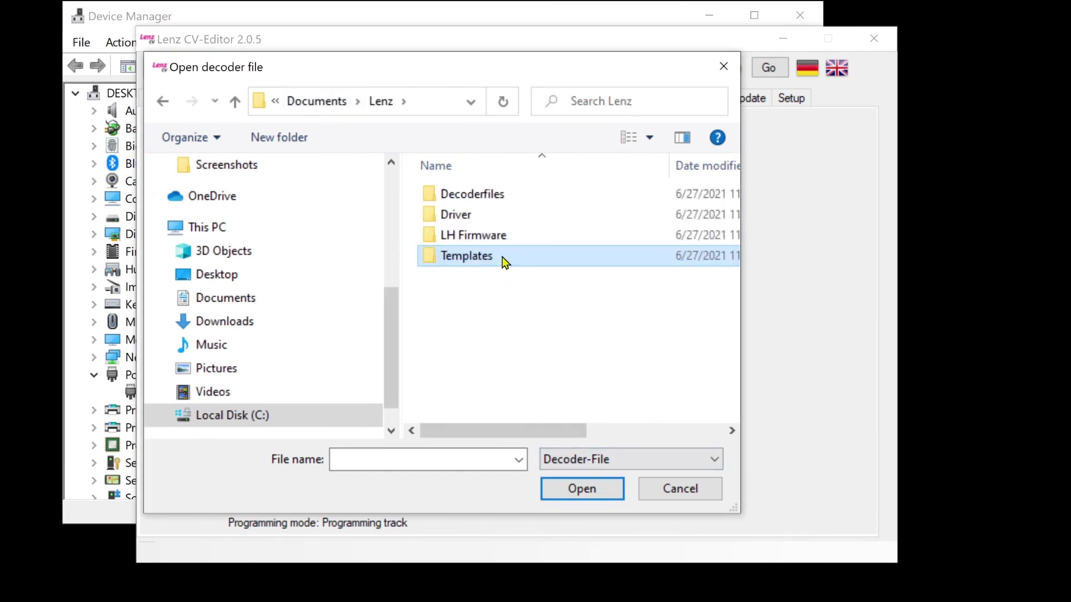
double_click(505, 260)
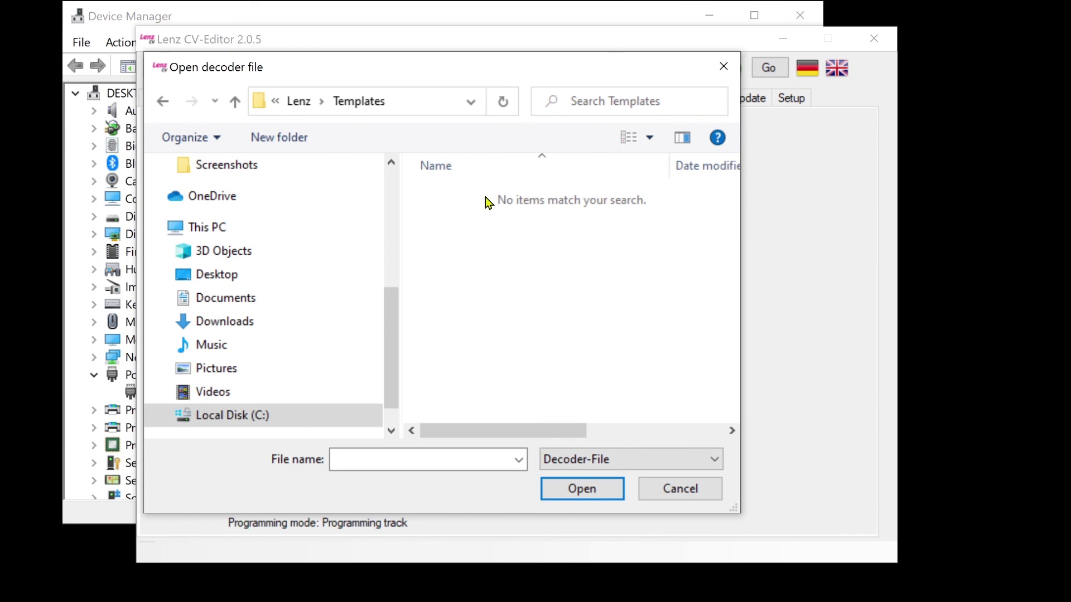
left_click(235, 102)
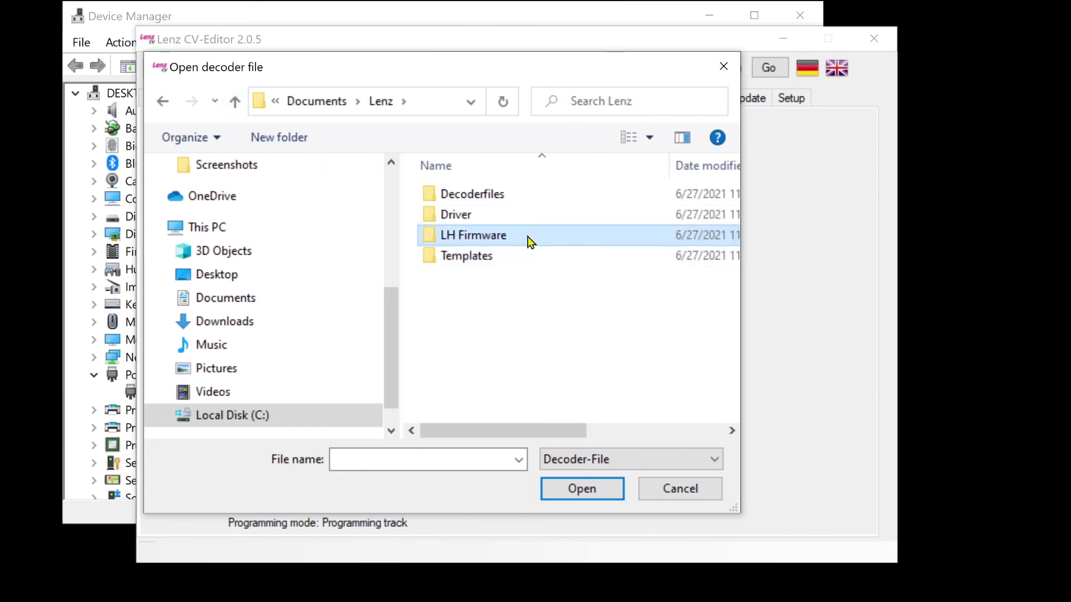
double_click(528, 237)
left_click(234, 102)
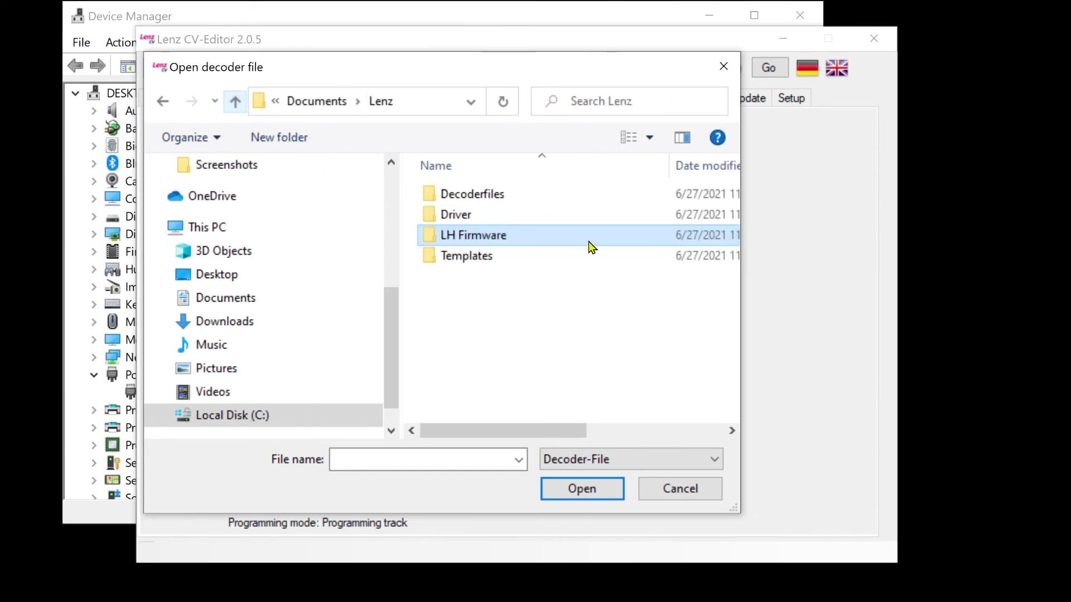
double_click(567, 222)
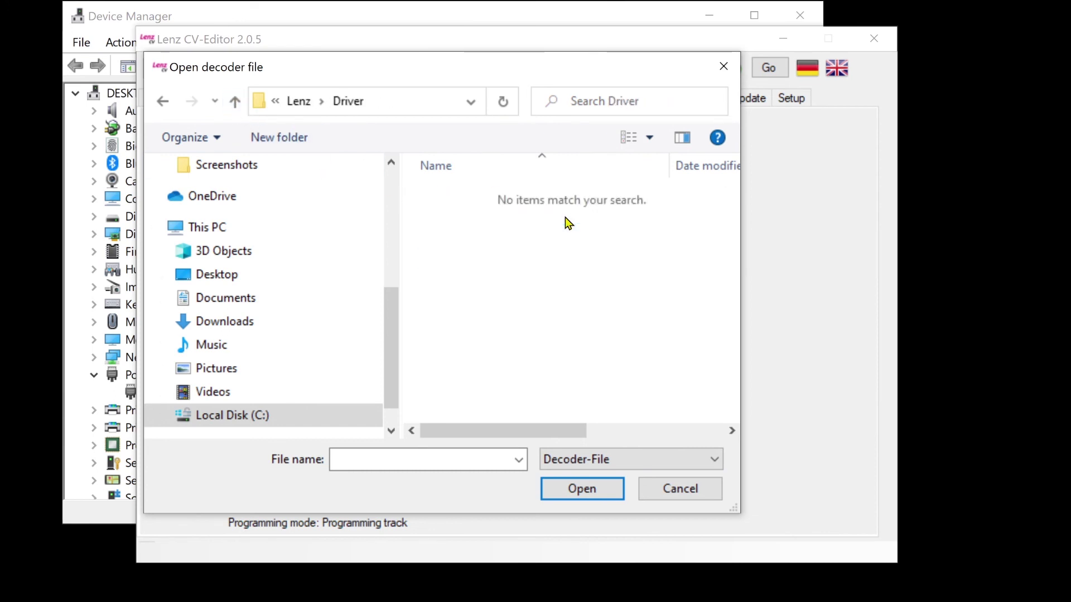
left_click(235, 102)
double_click(507, 199)
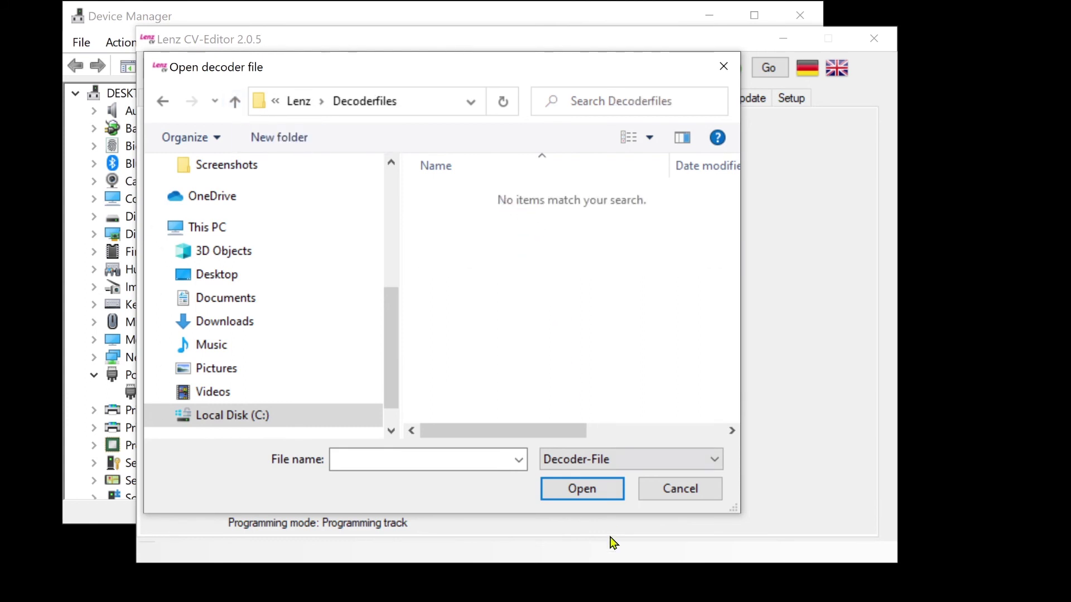
left_click(700, 493)
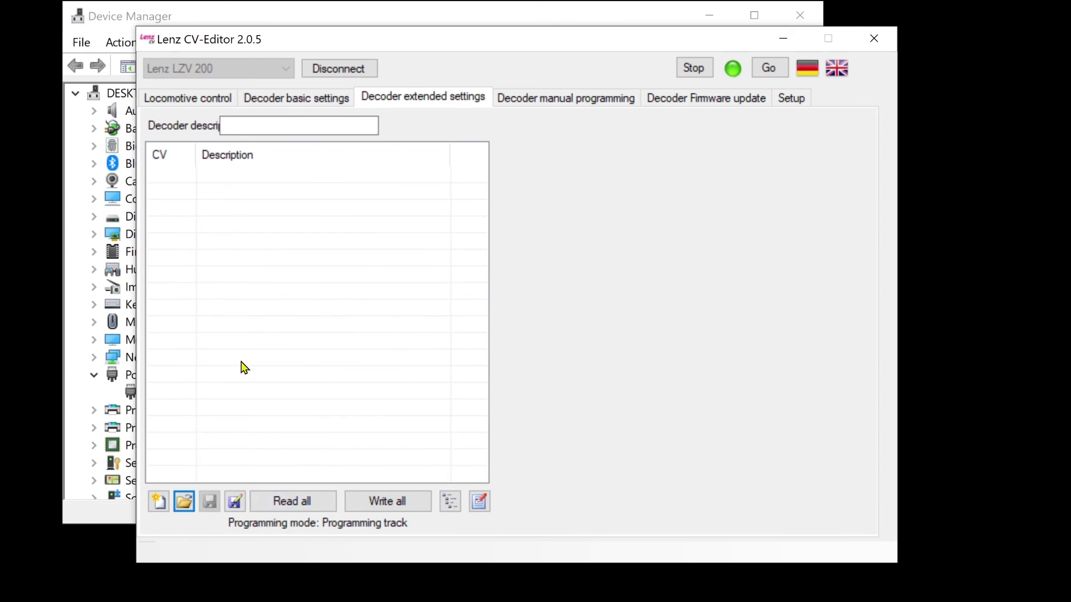
Try to read all decoder extended settings from the programming track with the empty CV table
left_click(291, 502)
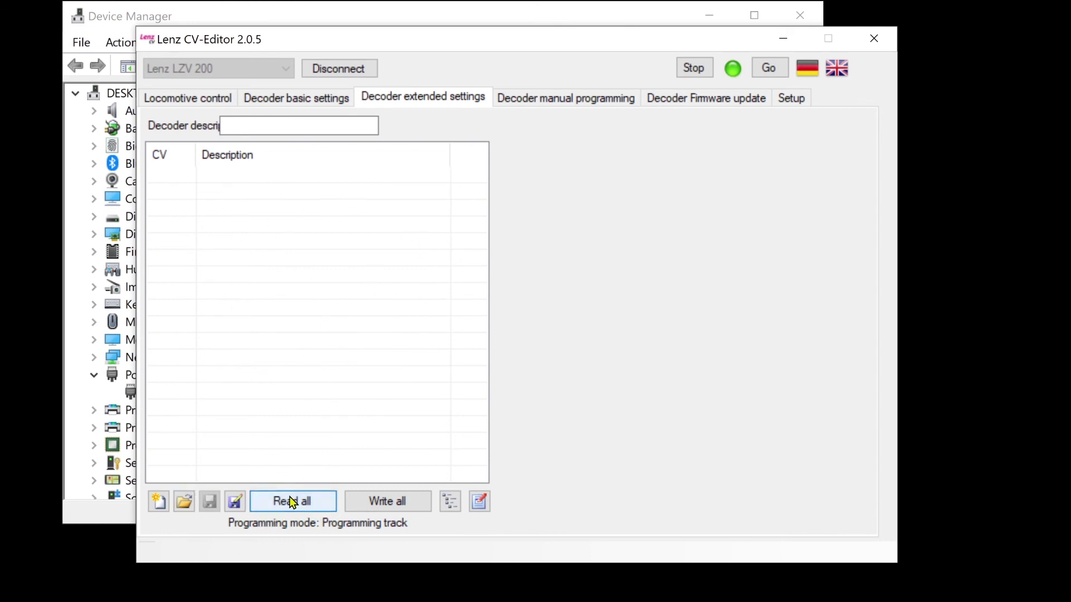